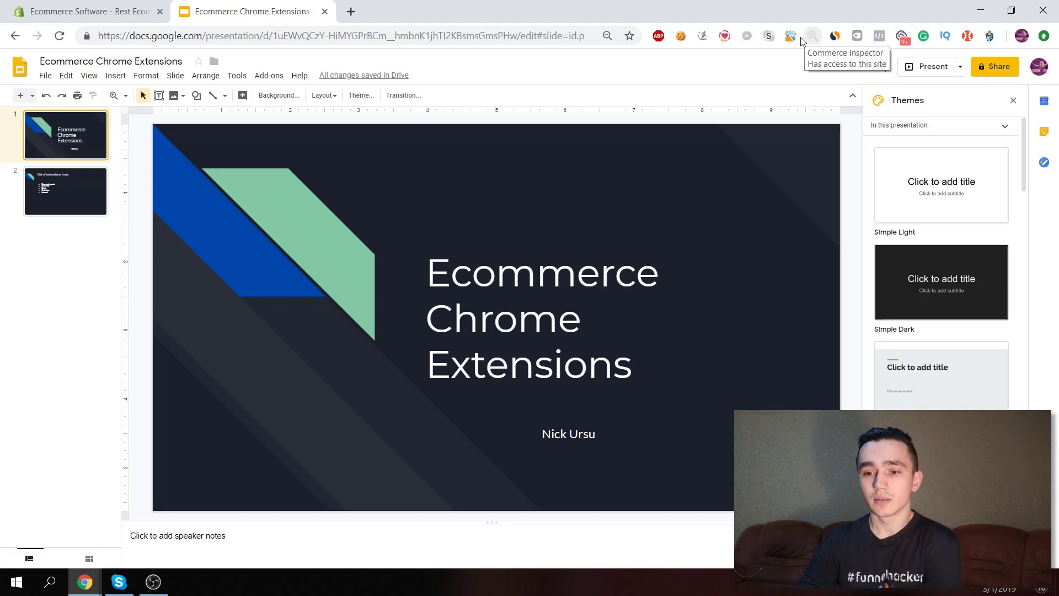
# - Check the Commerce Inspector report for this page, dismiss it, and open Chrome Settings
pyautogui.click(812, 37)
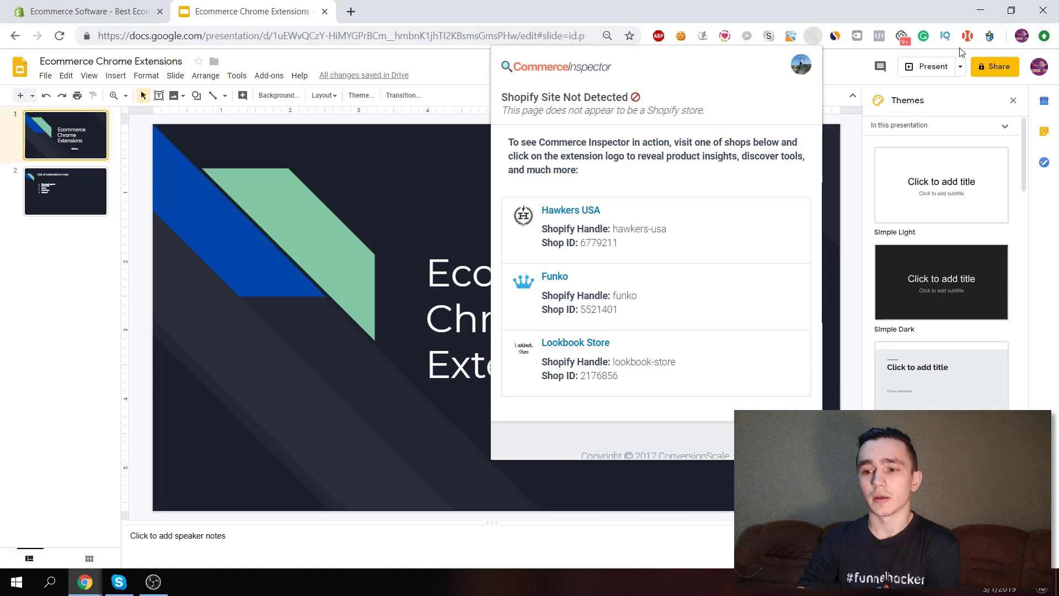
pyautogui.click(1046, 40)
pyautogui.click(1050, 40)
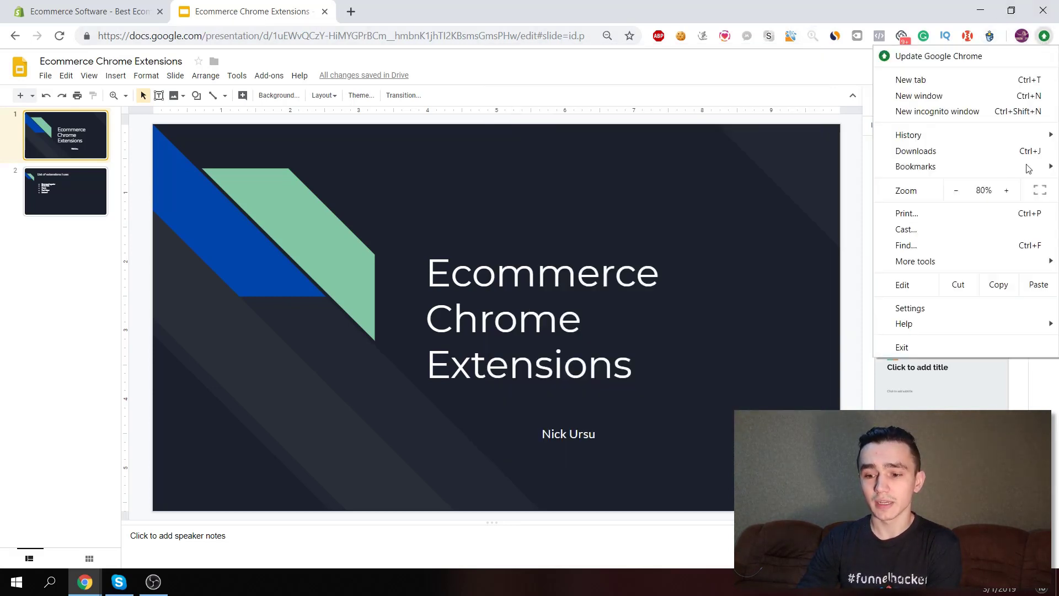
pyautogui.click(960, 308)
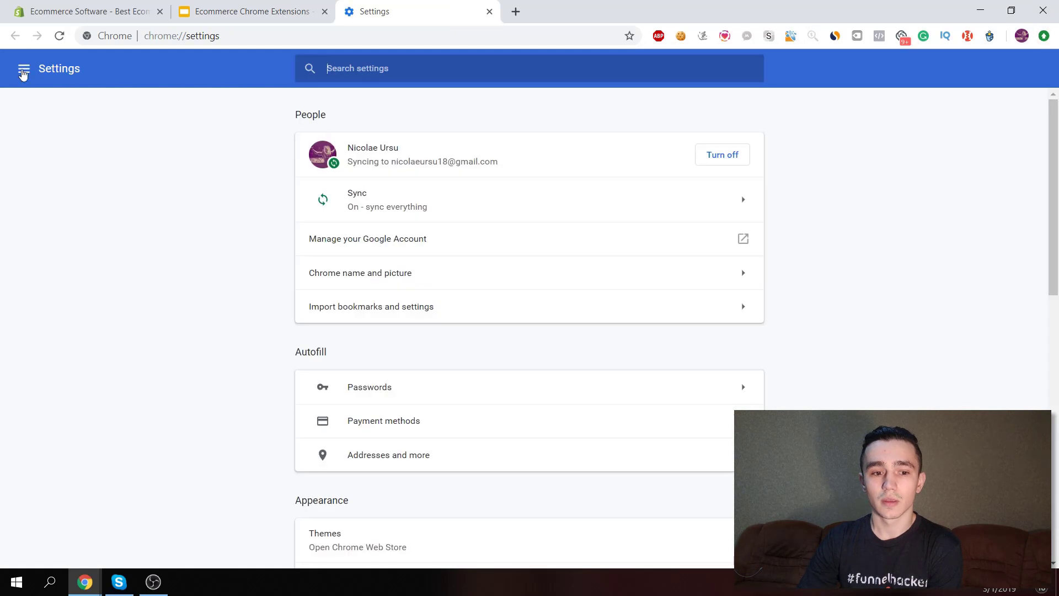
# - Go to the Extensions page and launch the Chrome Web Store in a new tab
pyautogui.click(23, 70)
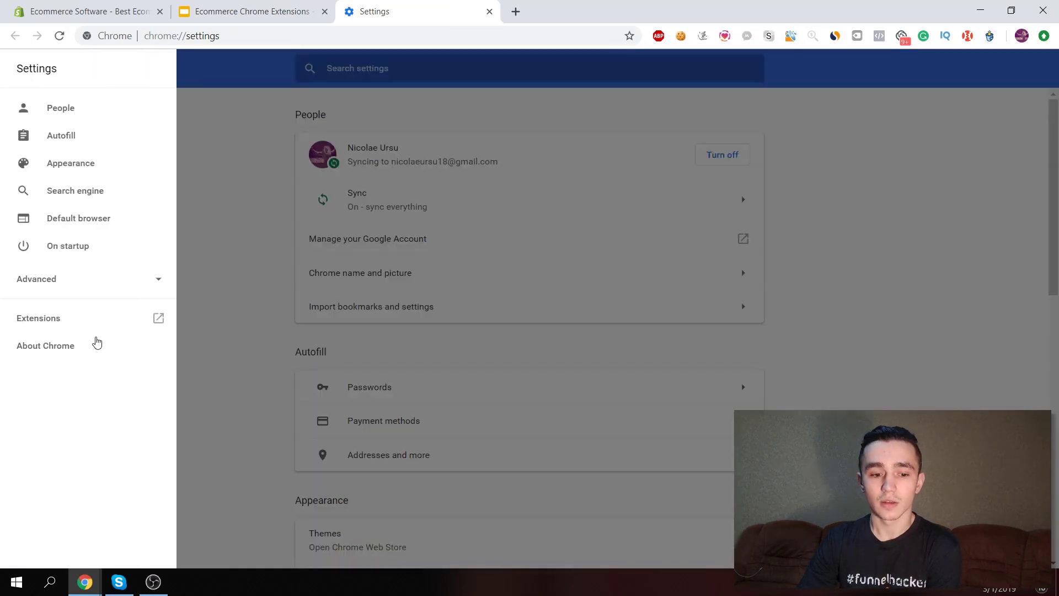
pyautogui.click(123, 316)
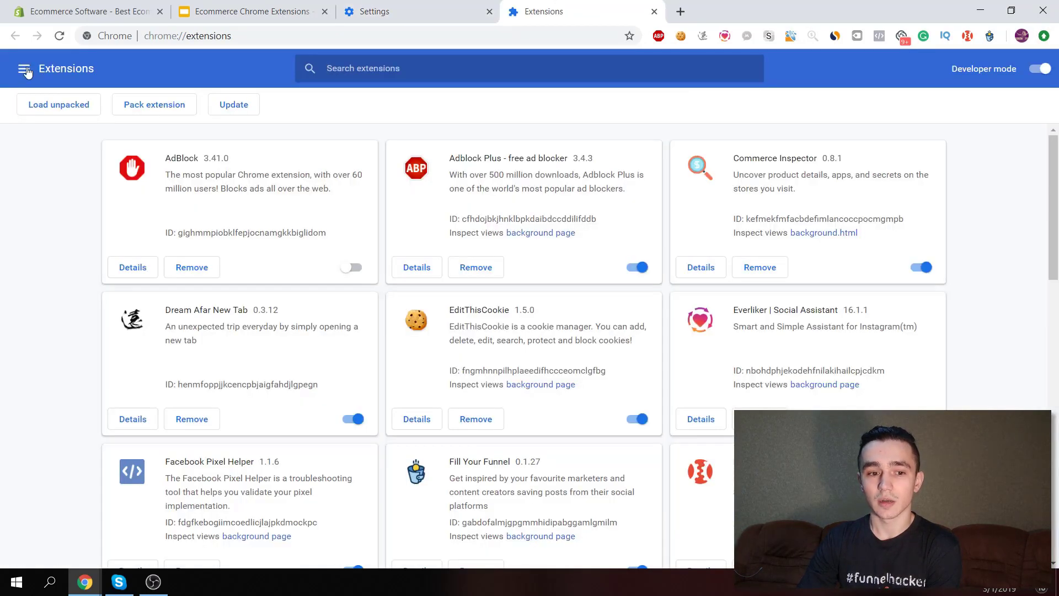
pyautogui.click(25, 70)
pyautogui.click(97, 550)
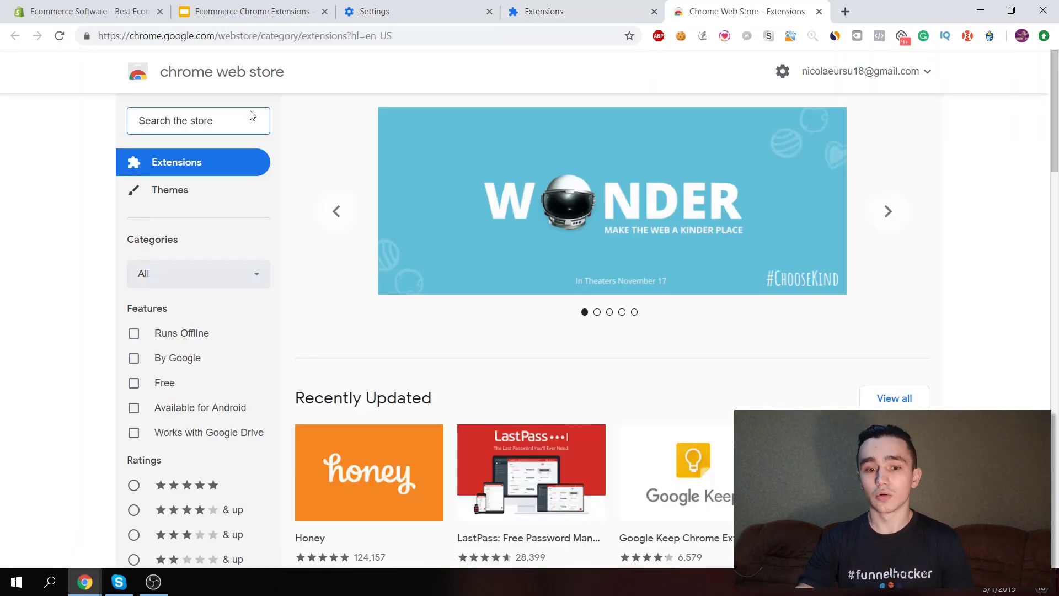
# - Search the store for 'commerce inspector', see it's already added, then return to Settings
pyautogui.write('commen')
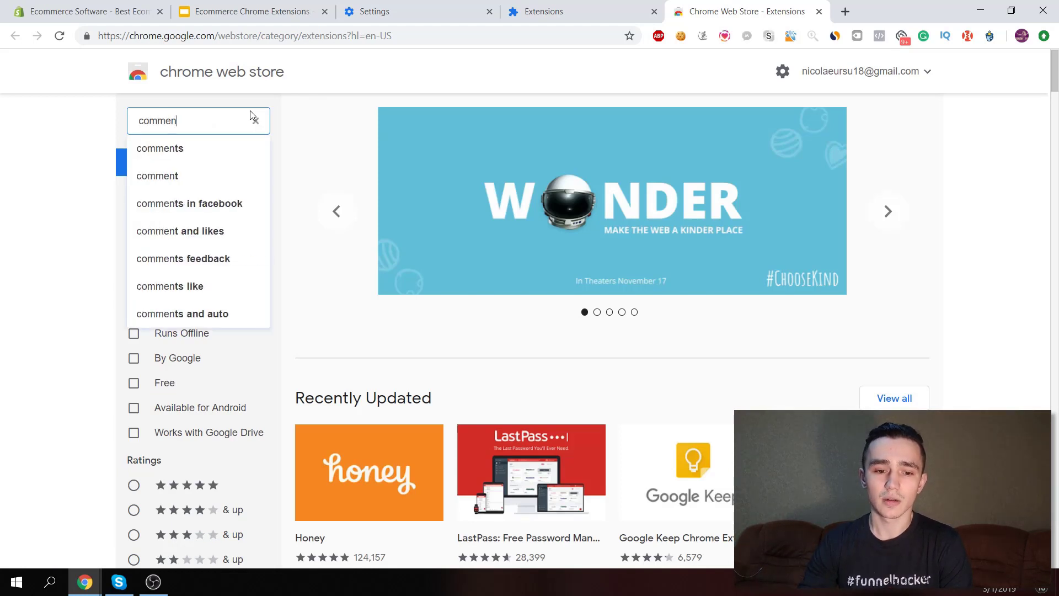
pyautogui.press('BackSpace')
pyautogui.write('rce')
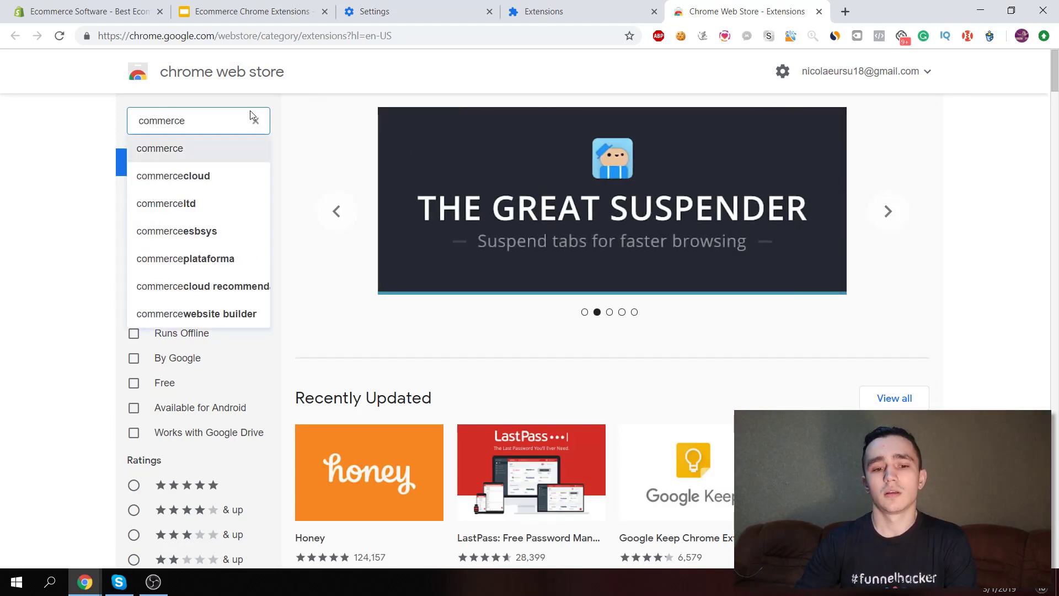
pyautogui.write(' ins')
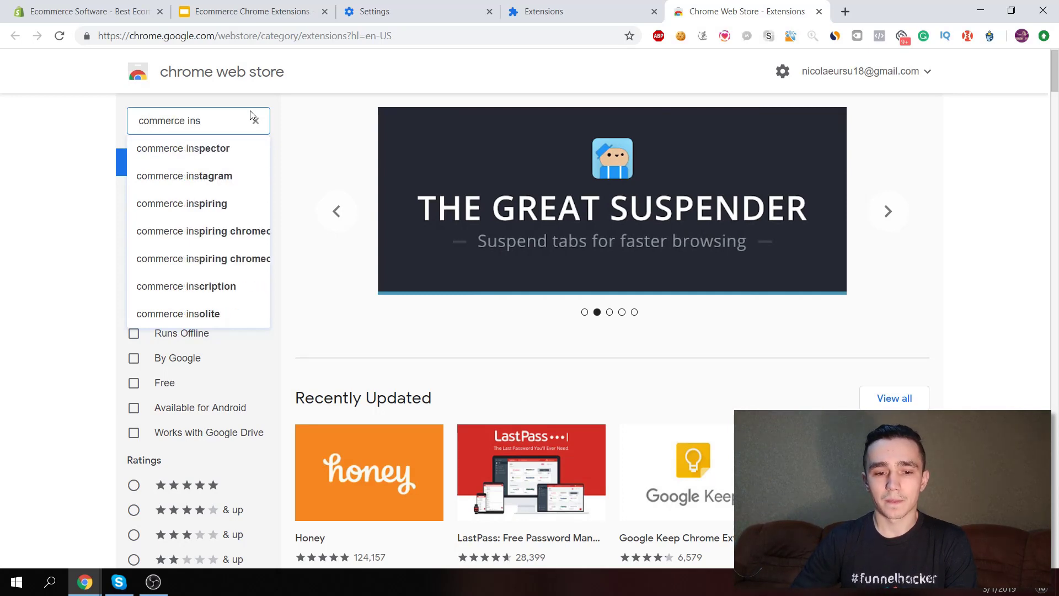
pyautogui.press('Down')
pyautogui.press('Return')
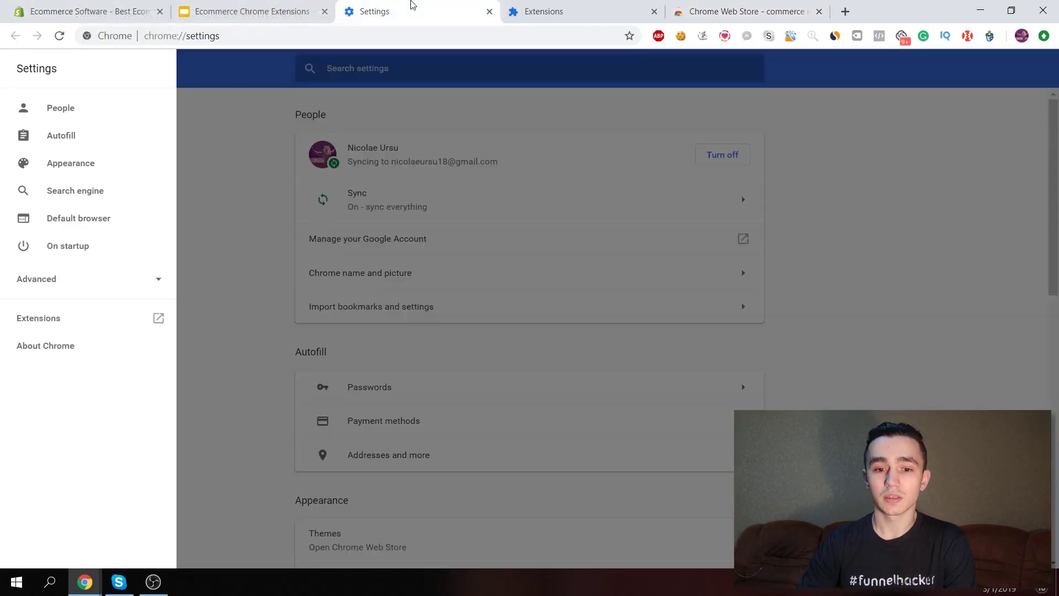
pyautogui.click(409, 8)
# - Load bluecrate.com and show Commerce Inspector's Sales view of its bestselling products
pyautogui.click(405, 41)
pyautogui.write('blue')
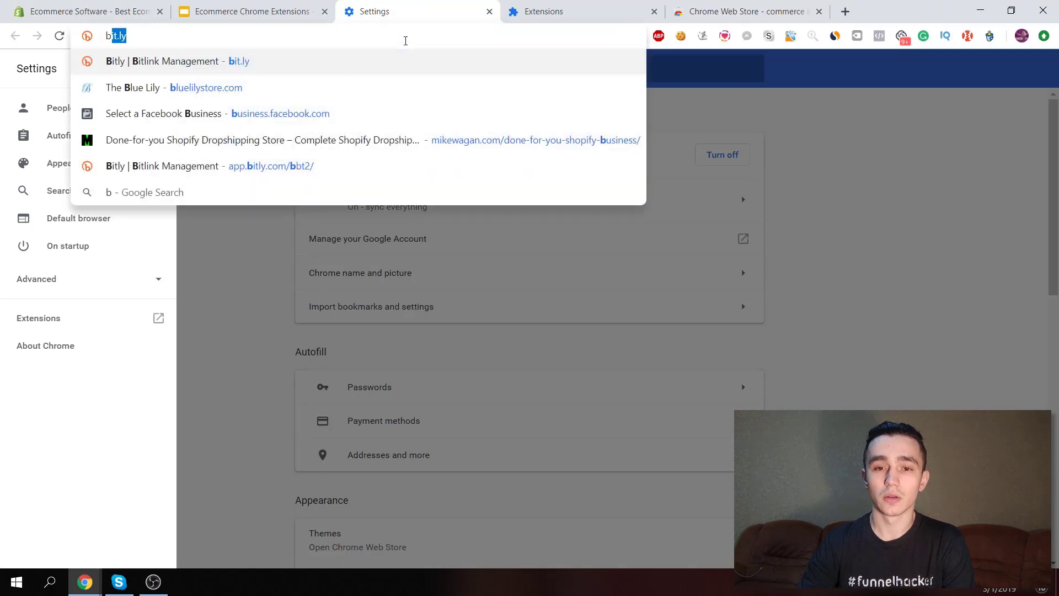
pyautogui.write('cr')
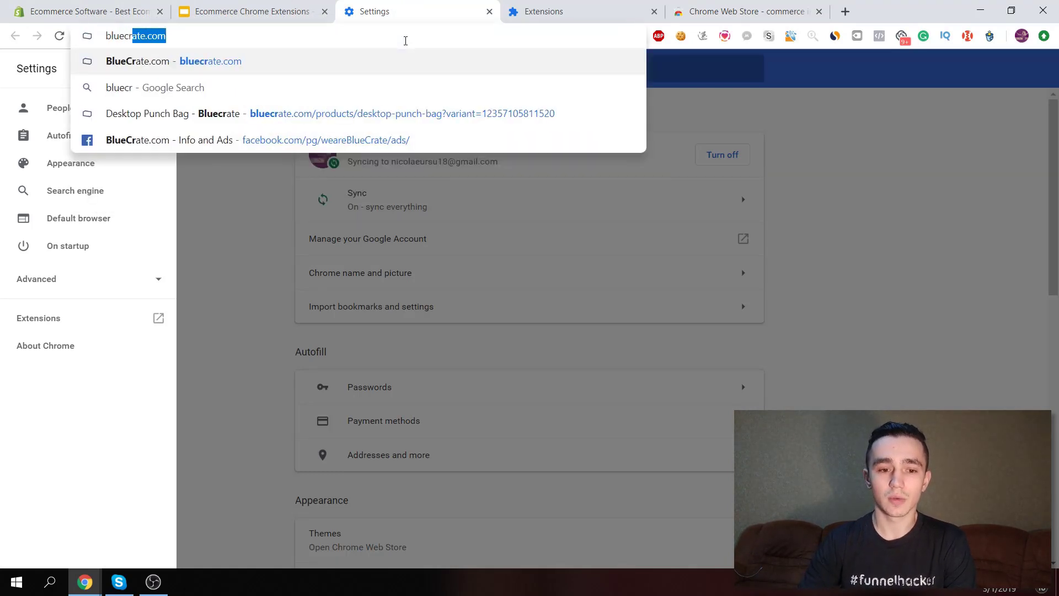
pyautogui.press('Return')
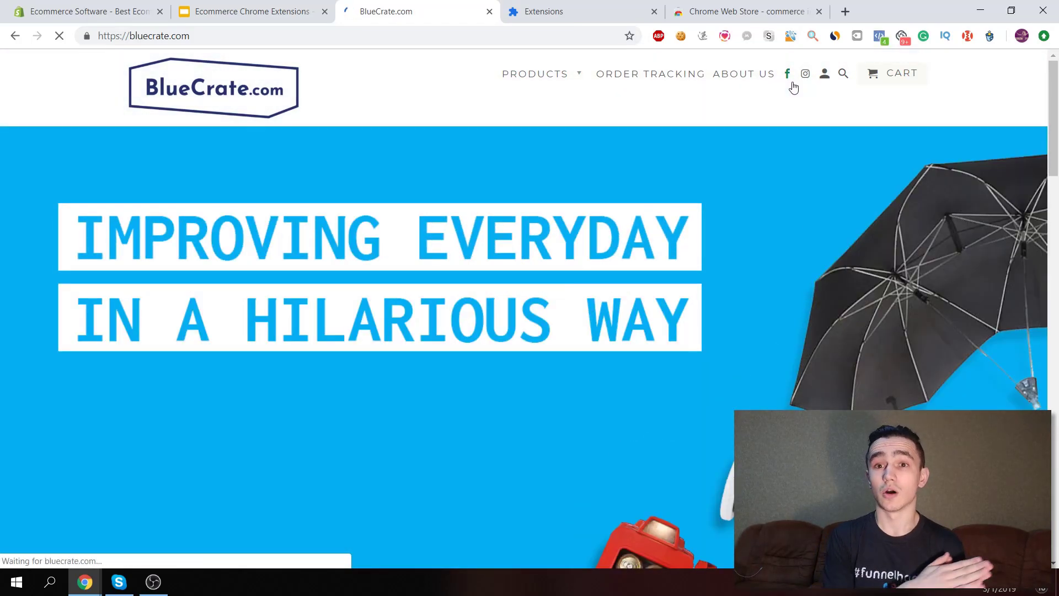
pyautogui.click(819, 37)
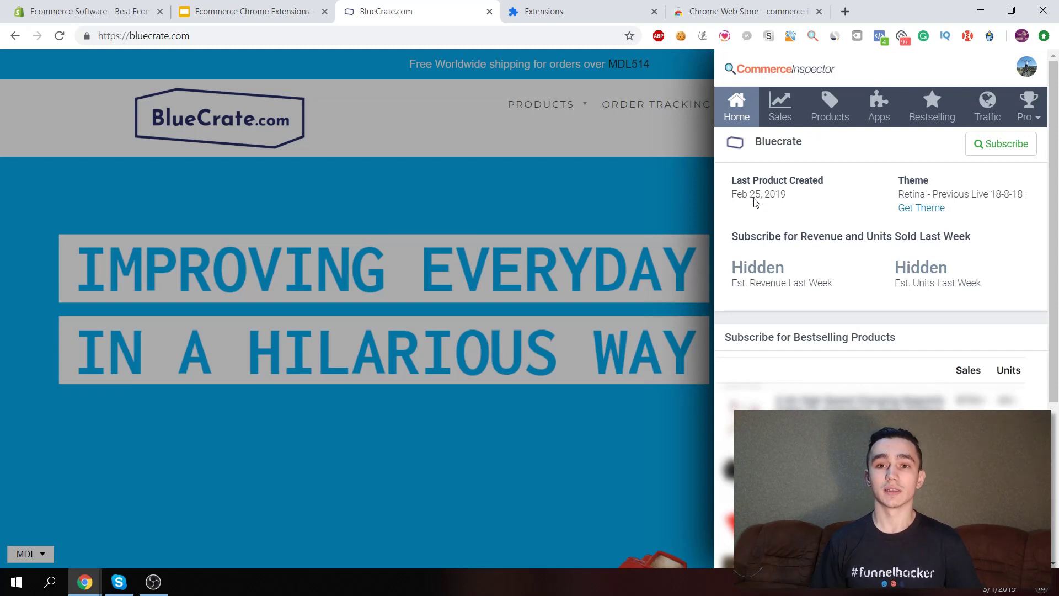
pyautogui.click(787, 109)
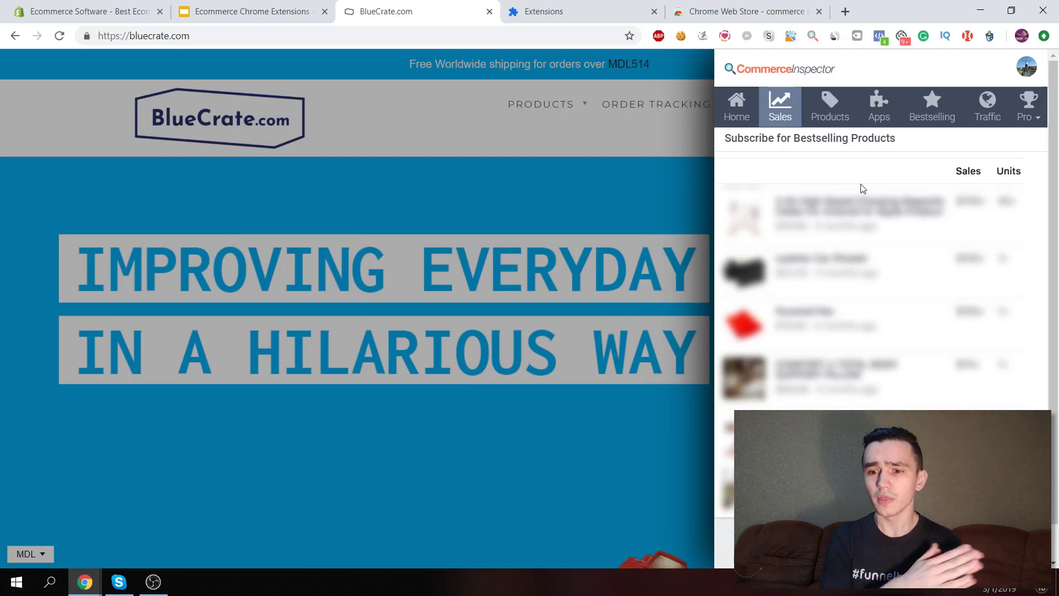
# - Show BlueCrate's Products view: 227 products launched since February 21st, 2018
pyautogui.click(838, 108)
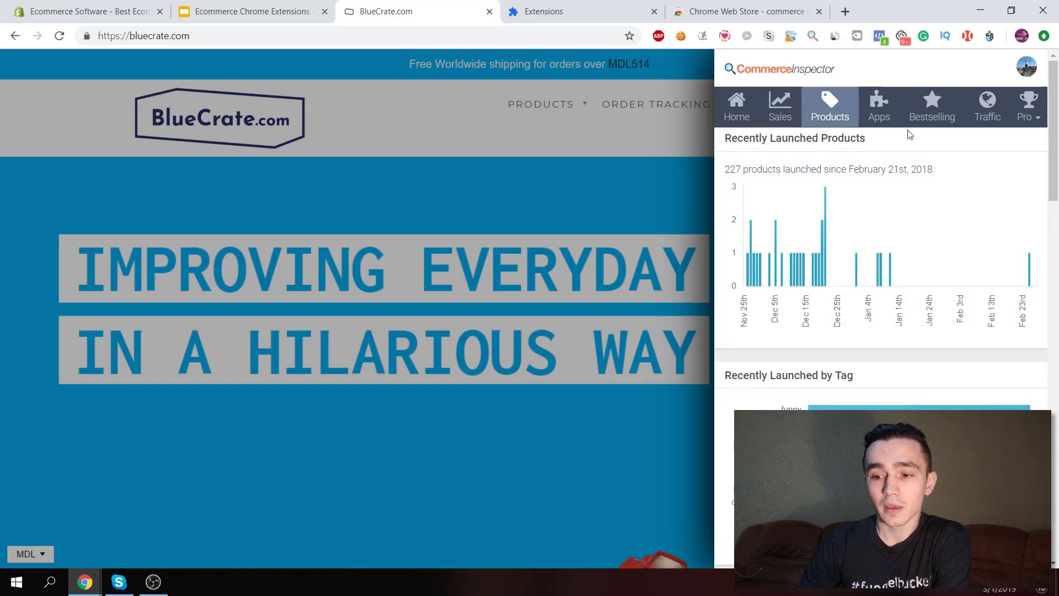
# - Review BlueCrate's Shopify apps like Klaviyo, Recart and CartHook, then open its best-selling collection
pyautogui.click(872, 105)
pyautogui.scroll(-7, 856, 186)
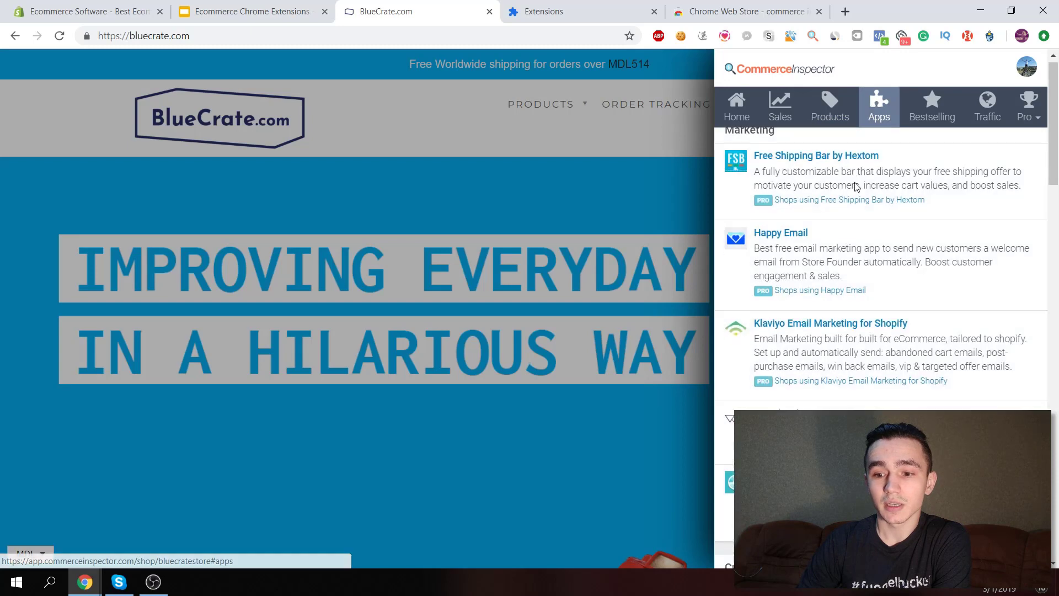
pyautogui.scroll(-8, 856, 186)
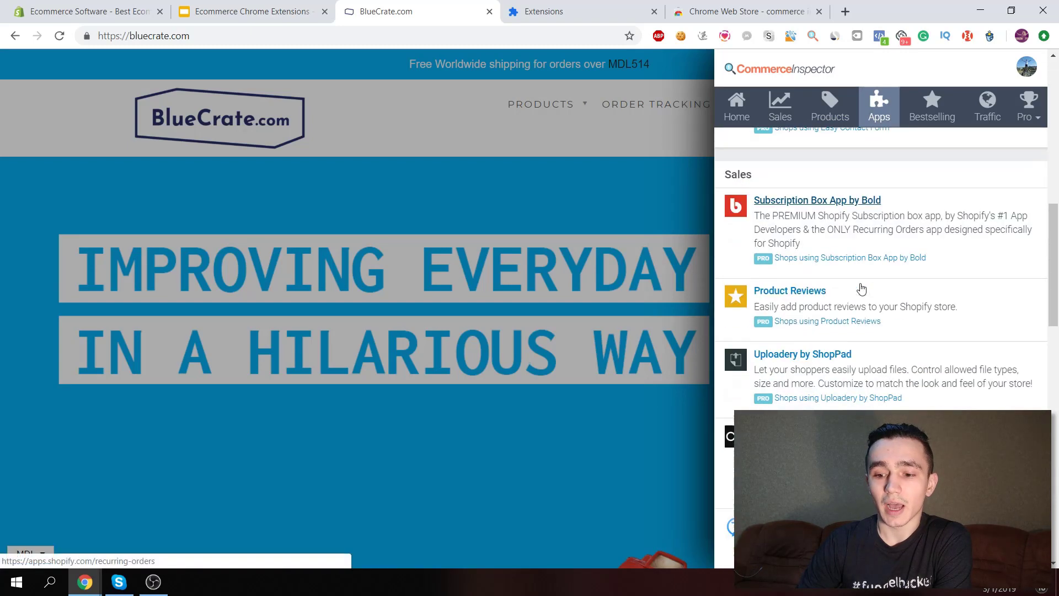
pyautogui.scroll(-2, 860, 285)
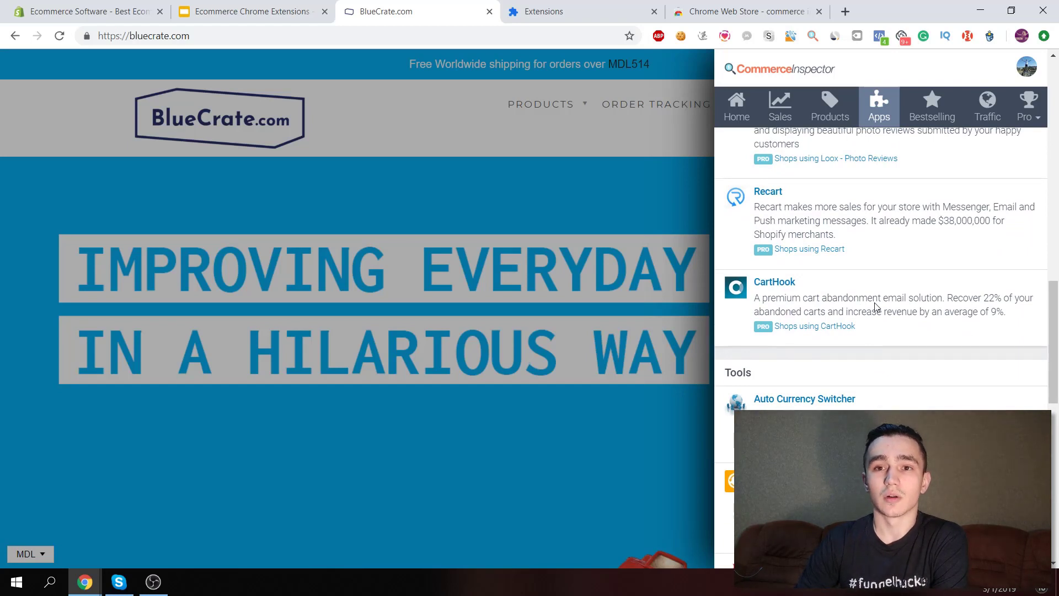
pyautogui.scroll(-1, 805, 300)
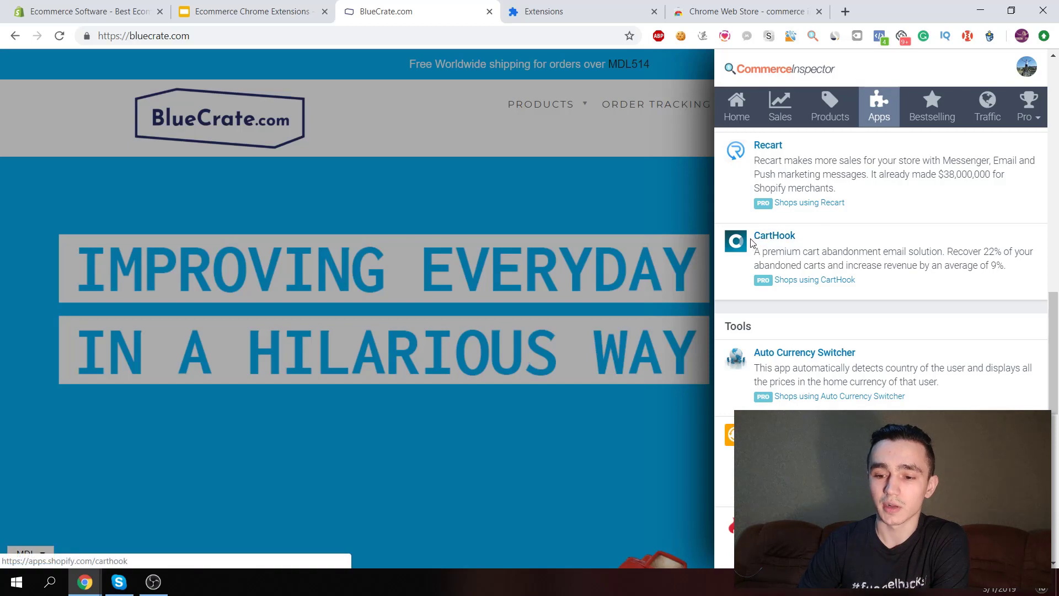
pyautogui.scroll(3, 828, 236)
pyautogui.scroll(1, 842, 234)
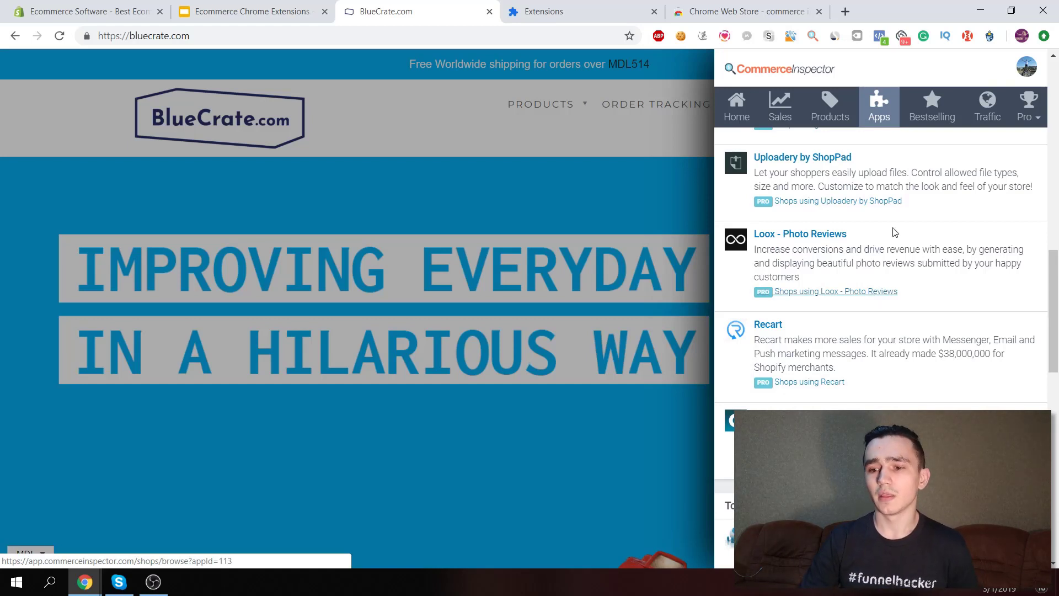
pyautogui.click(932, 107)
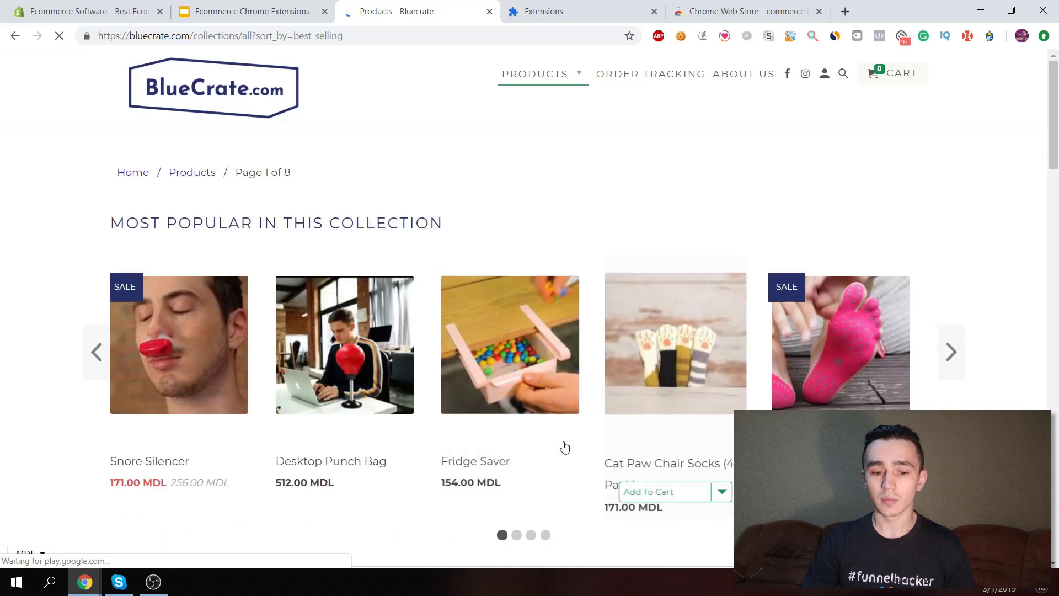
# - Browse BlueCrate's best-selling products, then go back to the Extensions tab and select its address
pyautogui.scroll(-3, 562, 445)
pyautogui.scroll(-3, 565, 447)
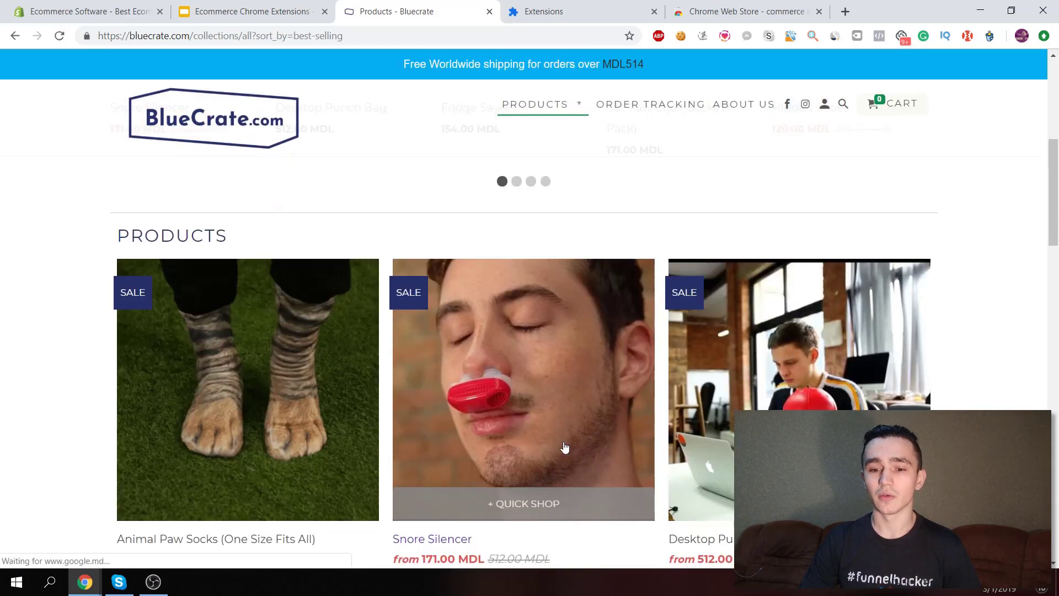
pyautogui.scroll(6, 565, 447)
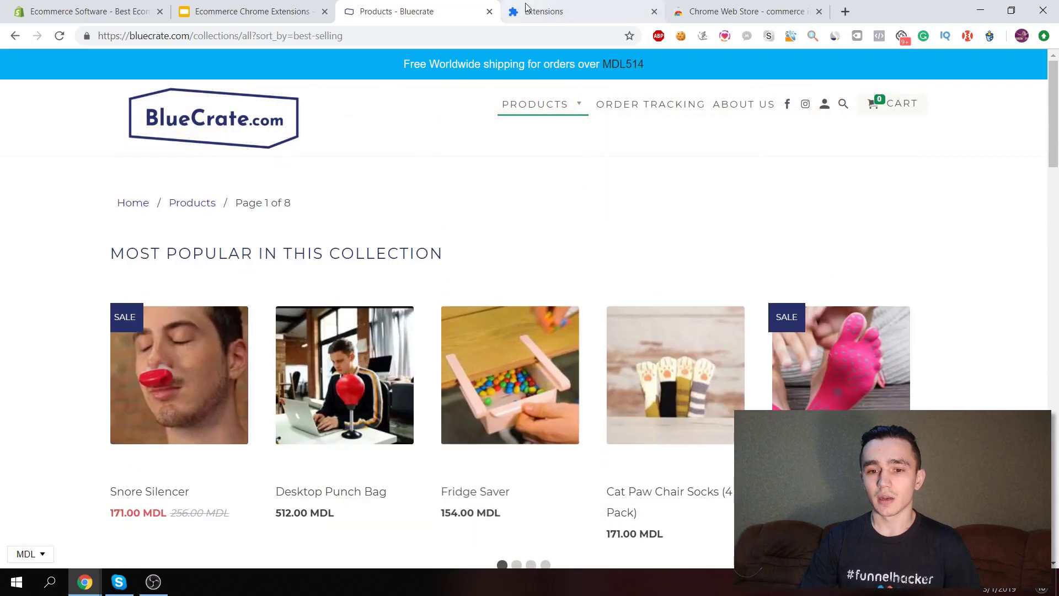
pyautogui.click(524, 7)
pyautogui.click(431, 36)
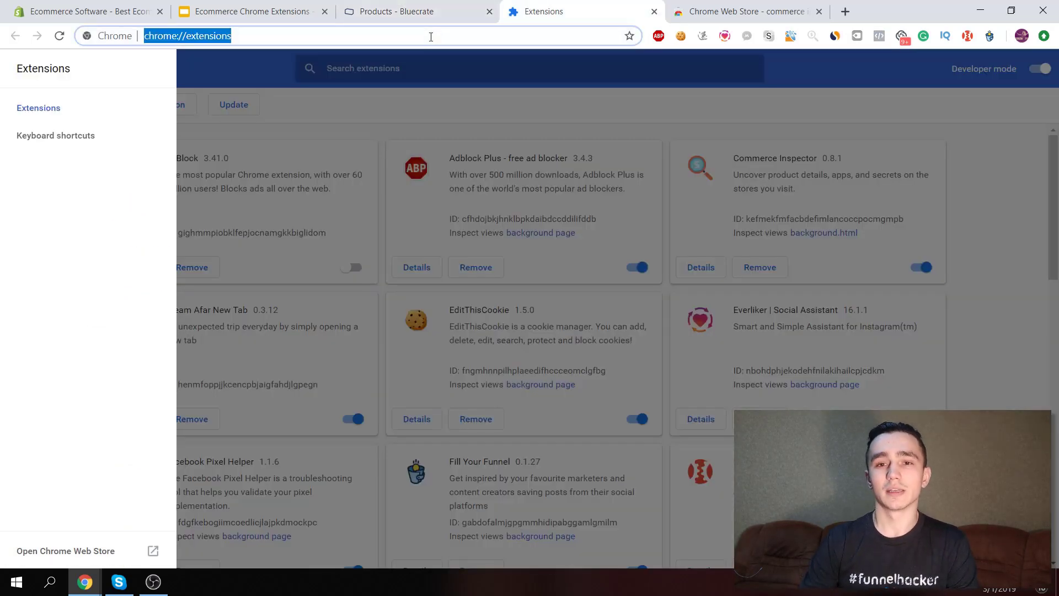
# - Load dudegadgets.com, view its Commerce Inspector store summary, then close the panel
pyautogui.write('du')
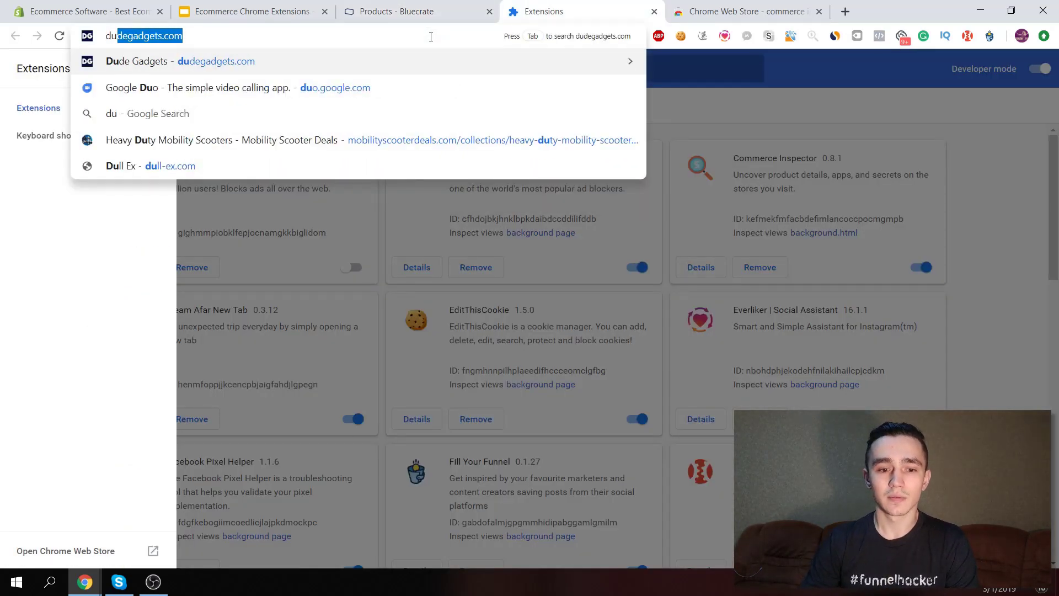
pyautogui.press('Return')
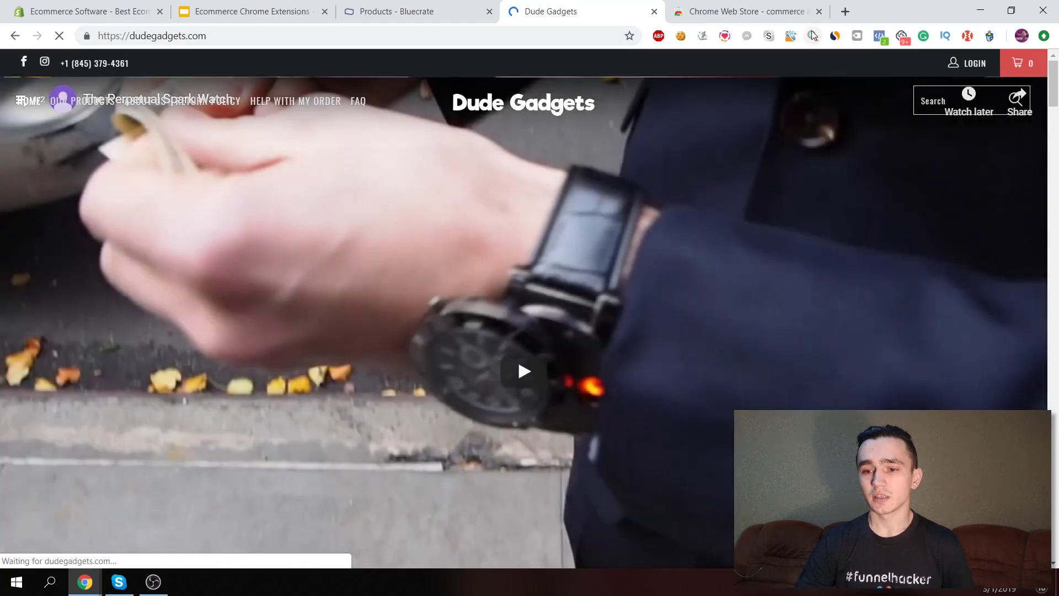
pyautogui.click(812, 35)
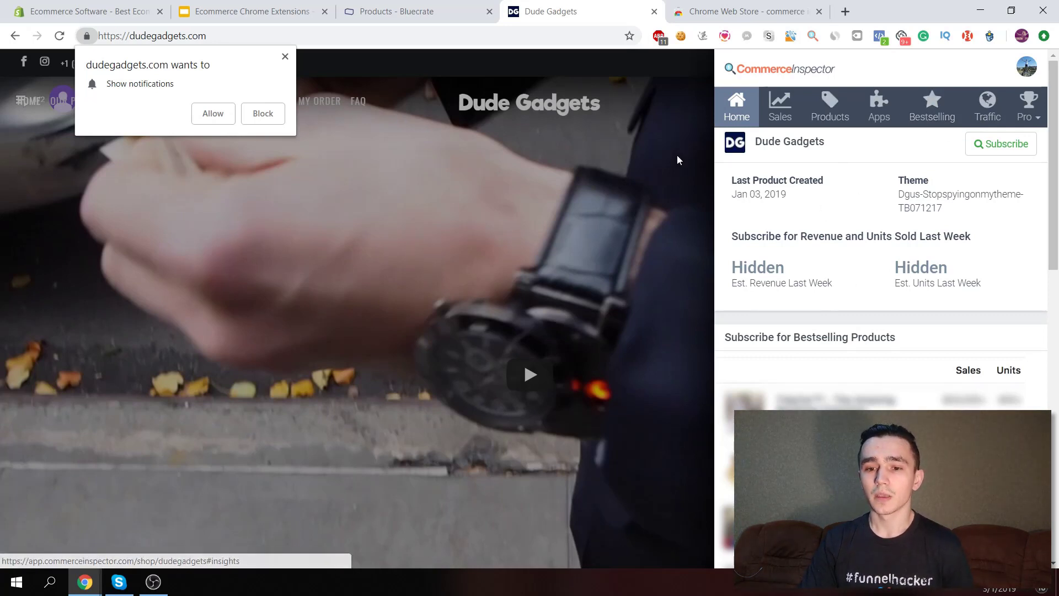
pyautogui.click(594, 146)
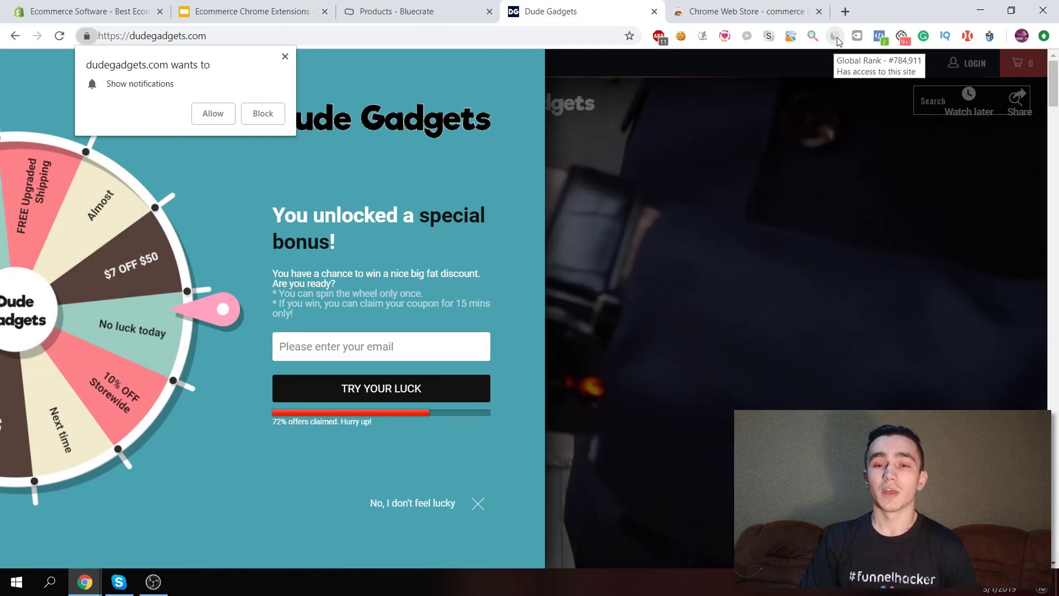
# - Check SimilarWeb traffic for dudegadgets.com (42.9K visits) and the Web Store, then return to BlueCrate
pyautogui.click(836, 37)
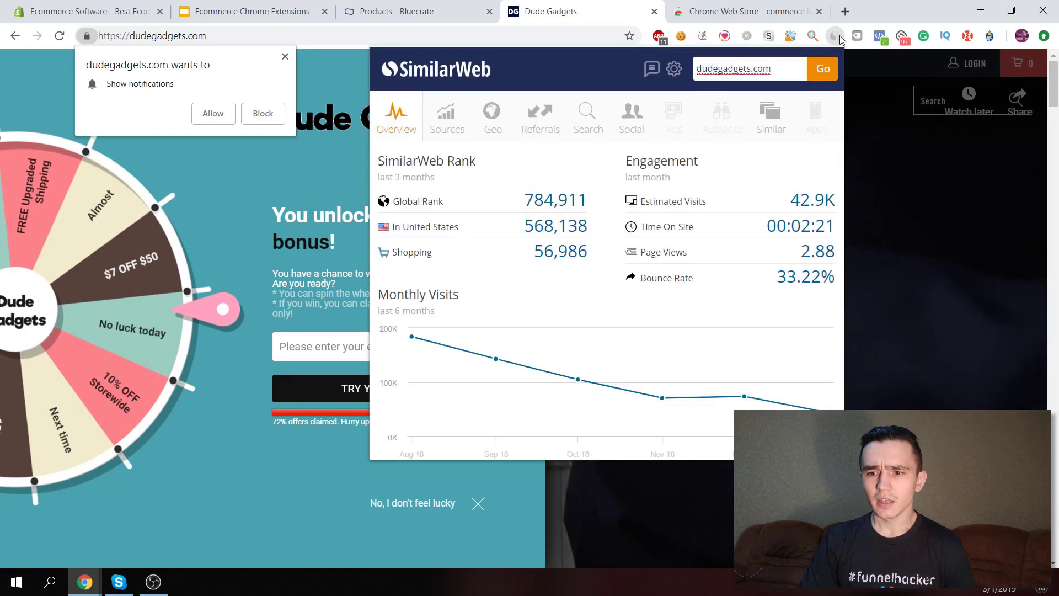
pyautogui.click(712, 8)
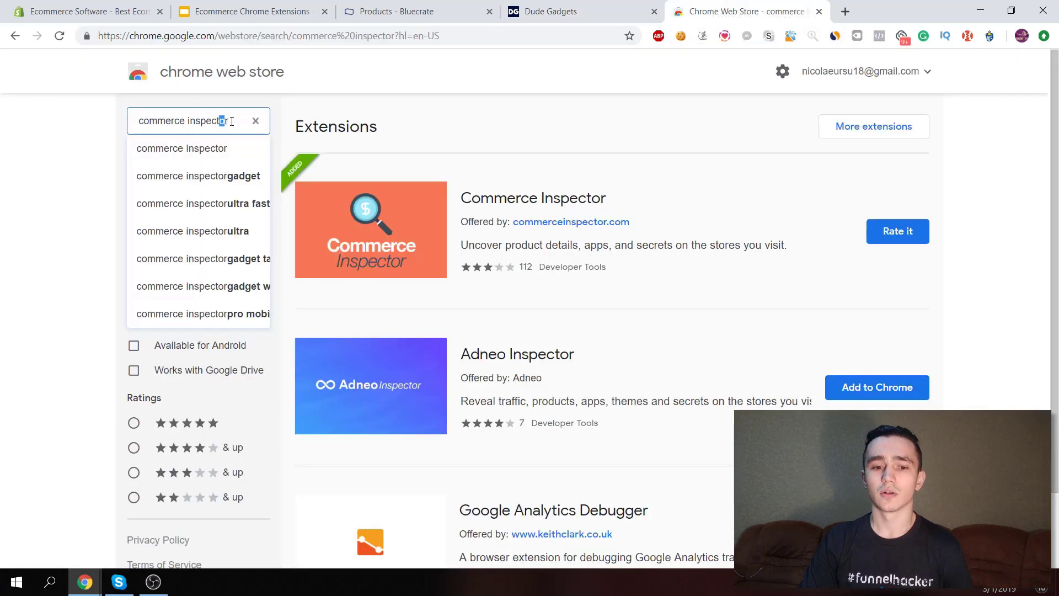
pyautogui.tripleClick(232, 121)
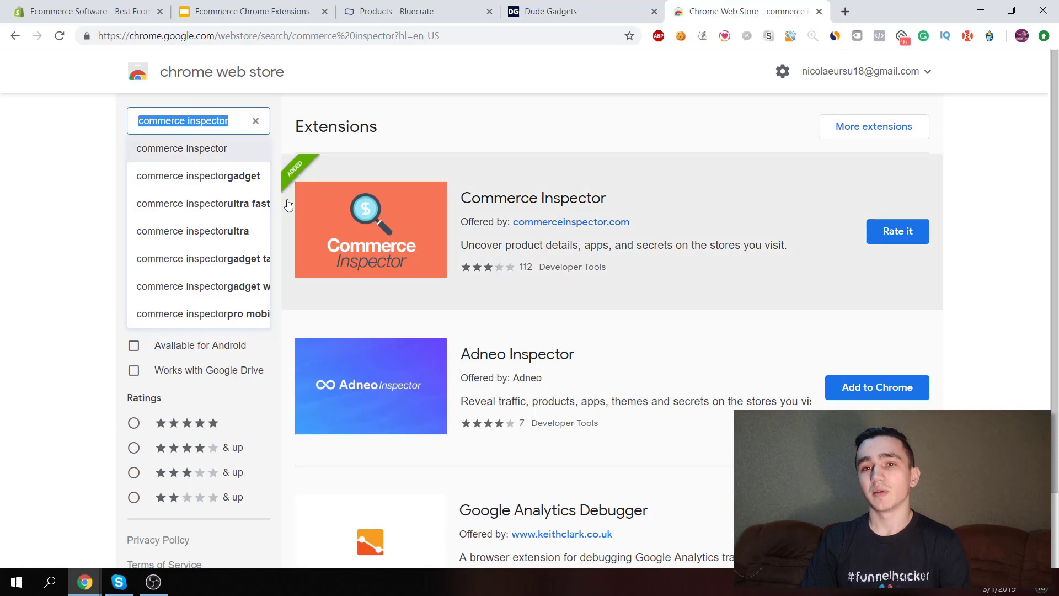
pyautogui.click(618, 4)
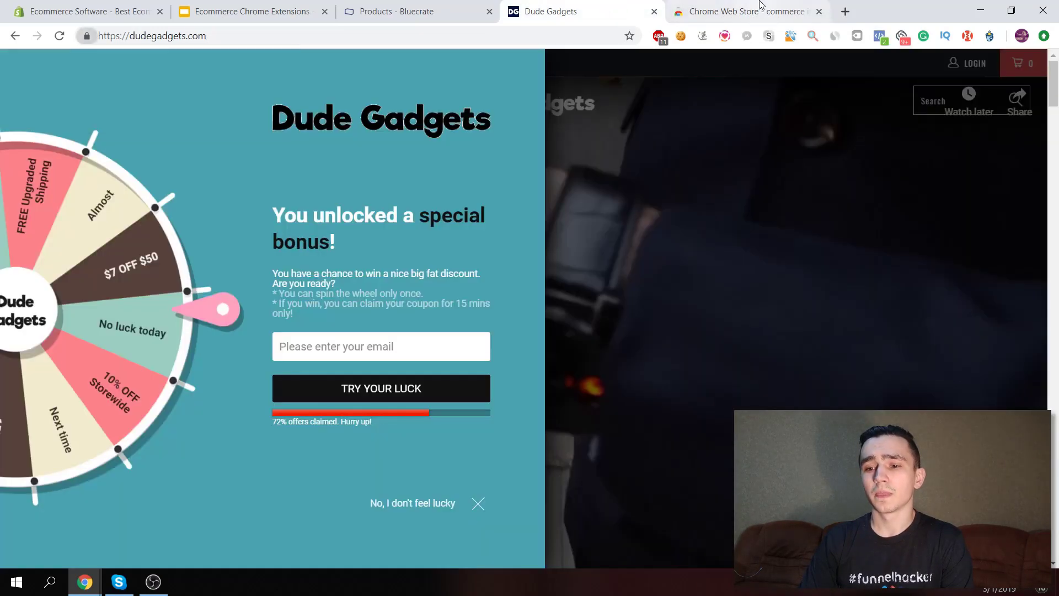
pyautogui.click(718, 8)
pyautogui.click(835, 38)
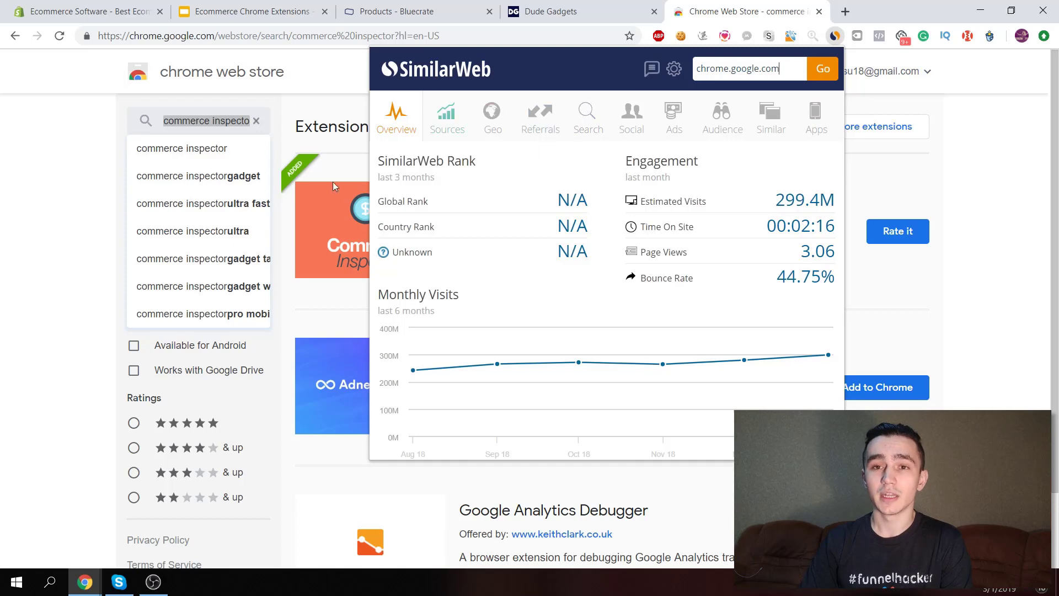
pyautogui.click(401, 7)
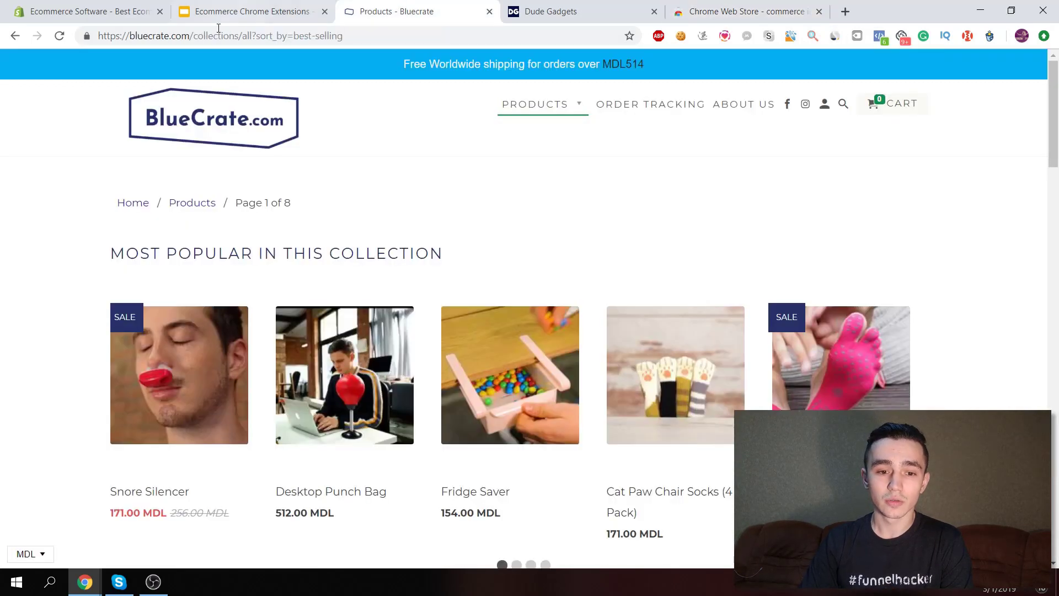
# - Load the bluecrate.com homepage and show its SimilarWeb traffic stats
pyautogui.moveTo(195, 36); pyautogui.dragTo(345, 37)
pyautogui.press('BackSpace')
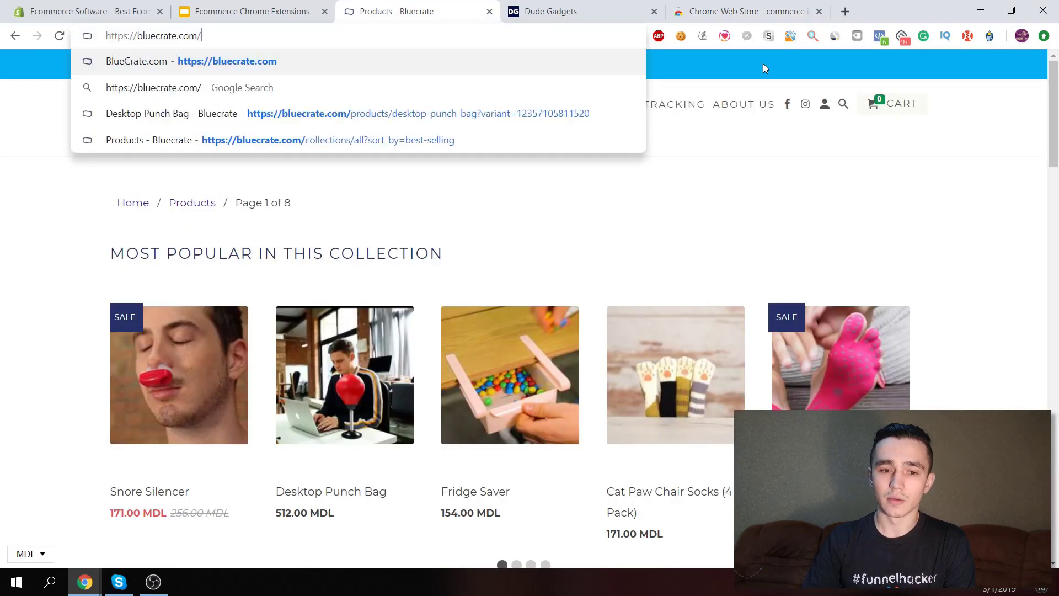
pyautogui.press('Return')
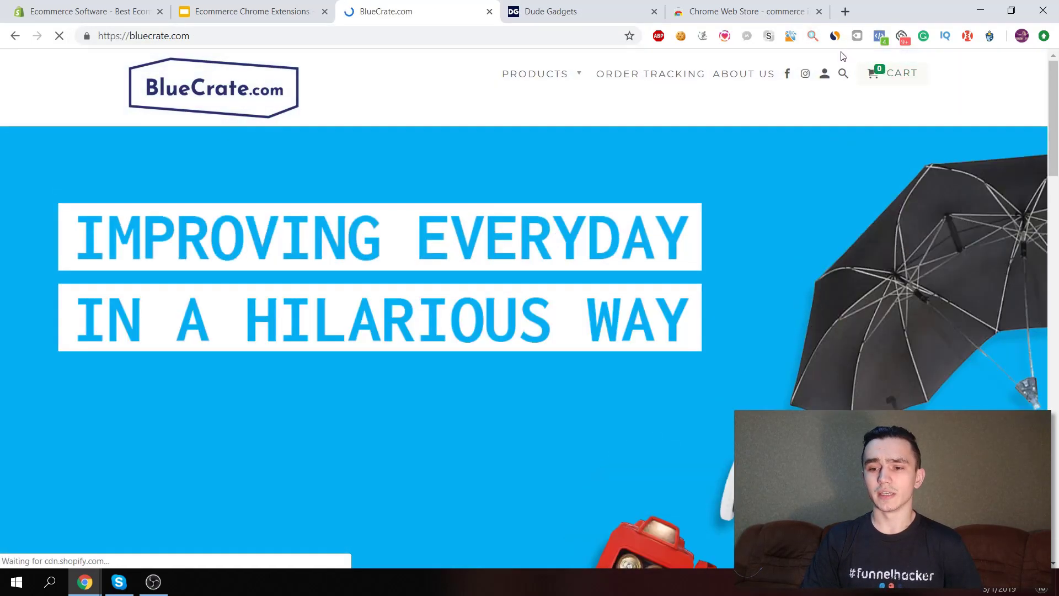
pyautogui.click(836, 36)
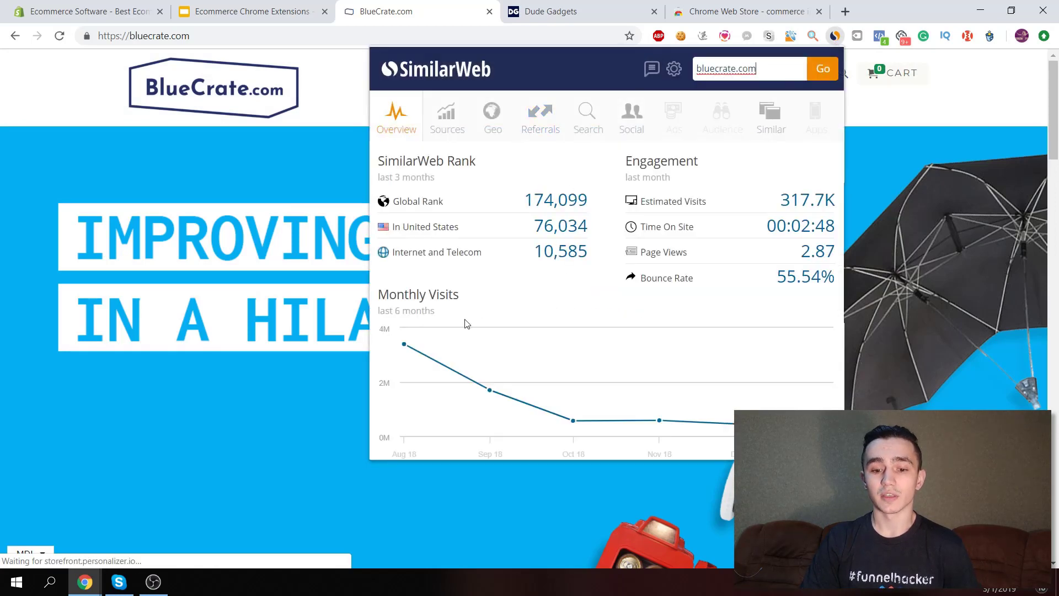
# - Review BlueCrate's ranks and monthly visits chart (317.7K last month), then return to the Web Store tab
pyautogui.moveTo(404, 345)
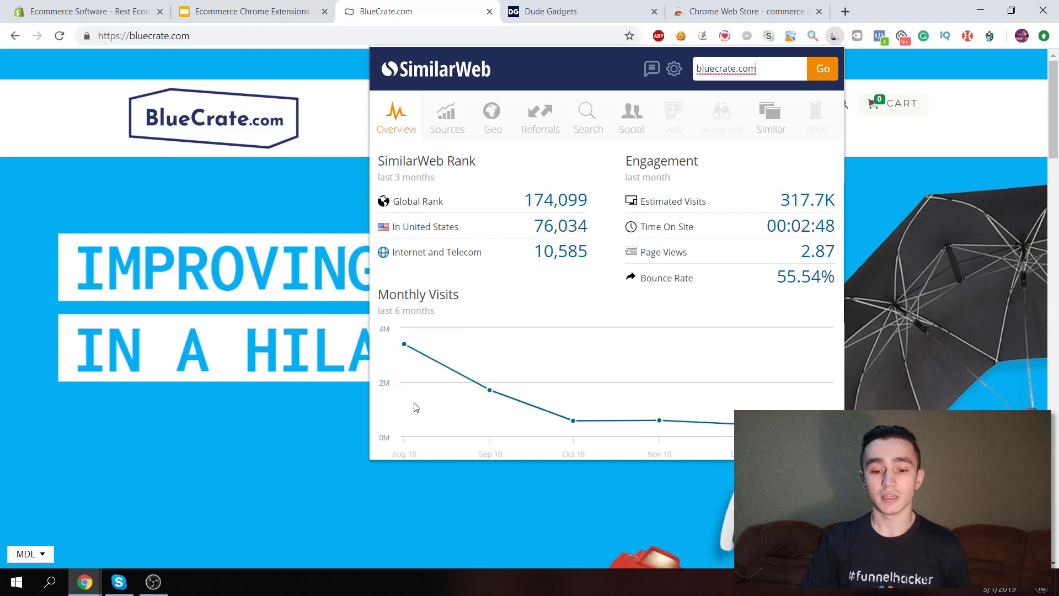
pyautogui.moveTo(513, 369)
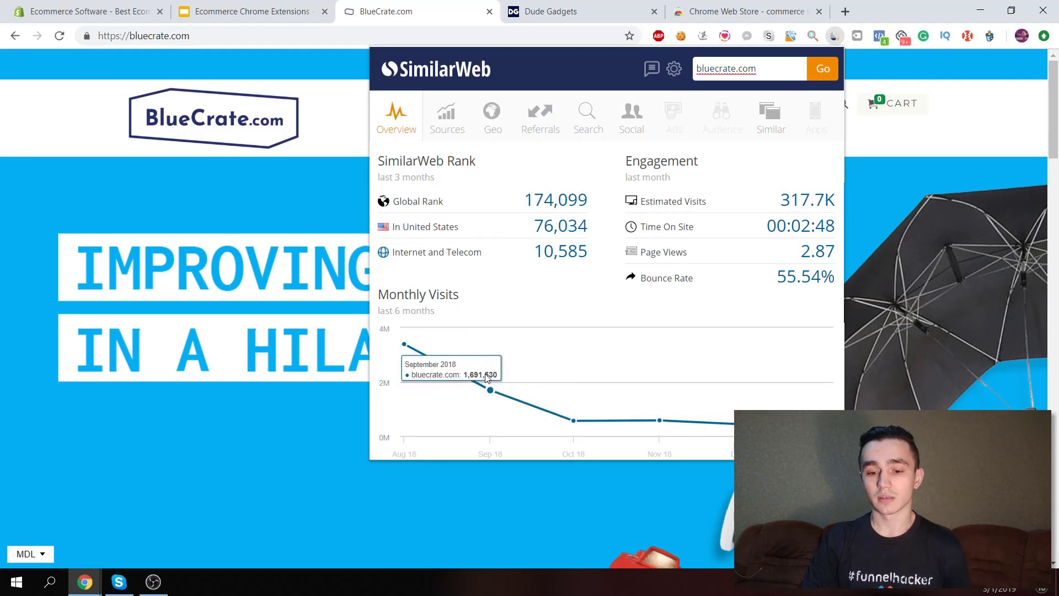
pyautogui.moveTo(715, 422)
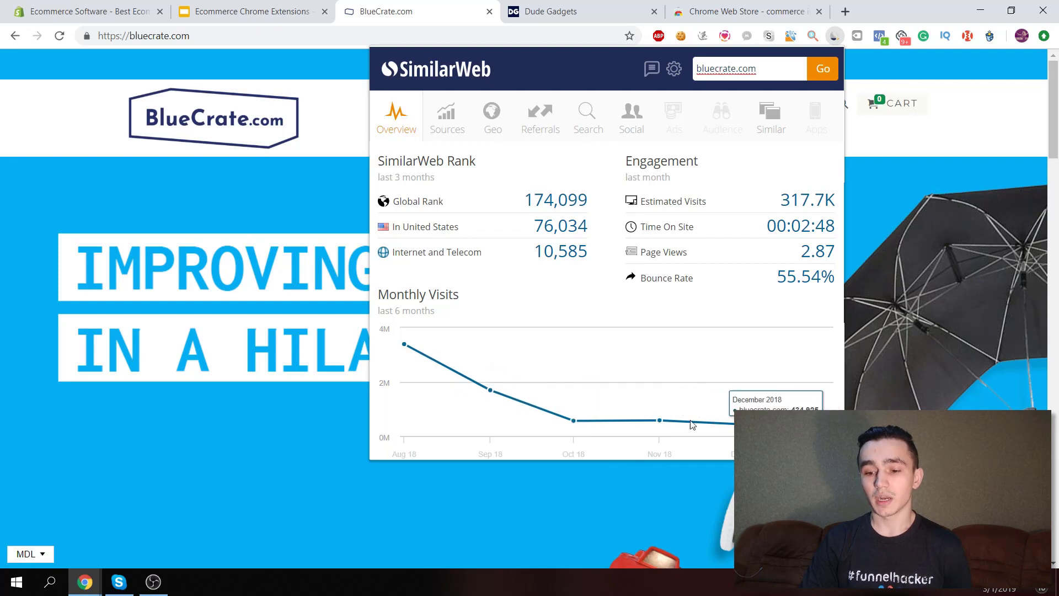
pyautogui.moveTo(632, 426)
pyautogui.moveTo(571, 419)
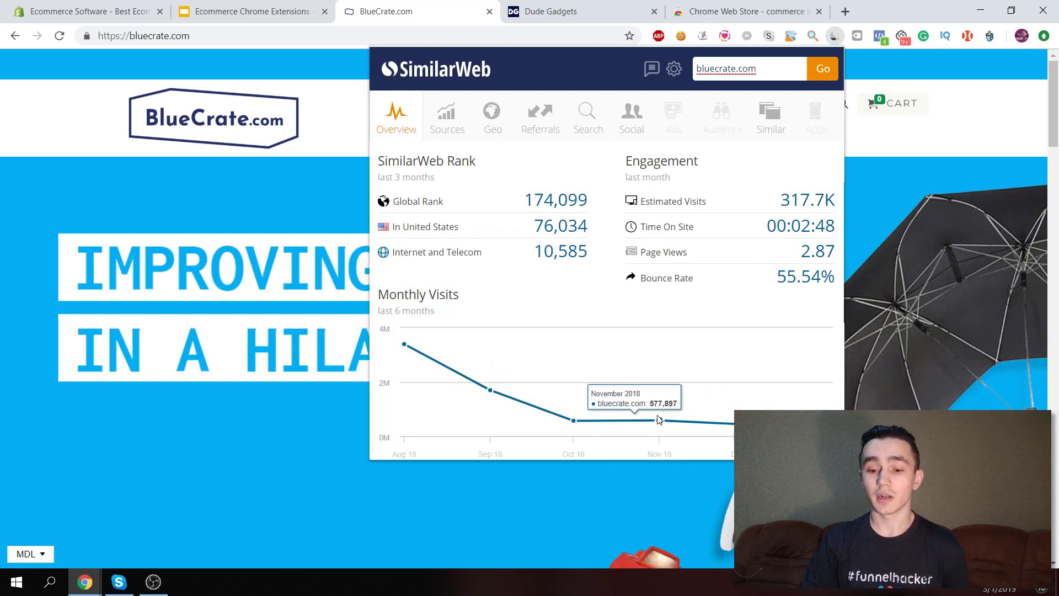
pyautogui.moveTo(666, 409)
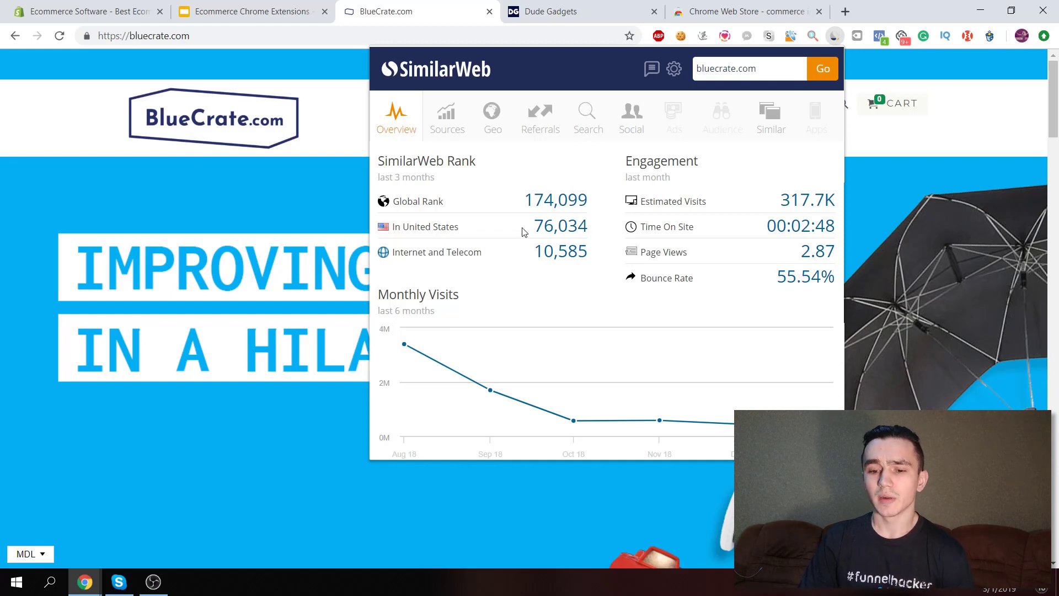
pyautogui.moveTo(524, 232); pyautogui.dragTo(601, 236)
pyautogui.click(599, 237)
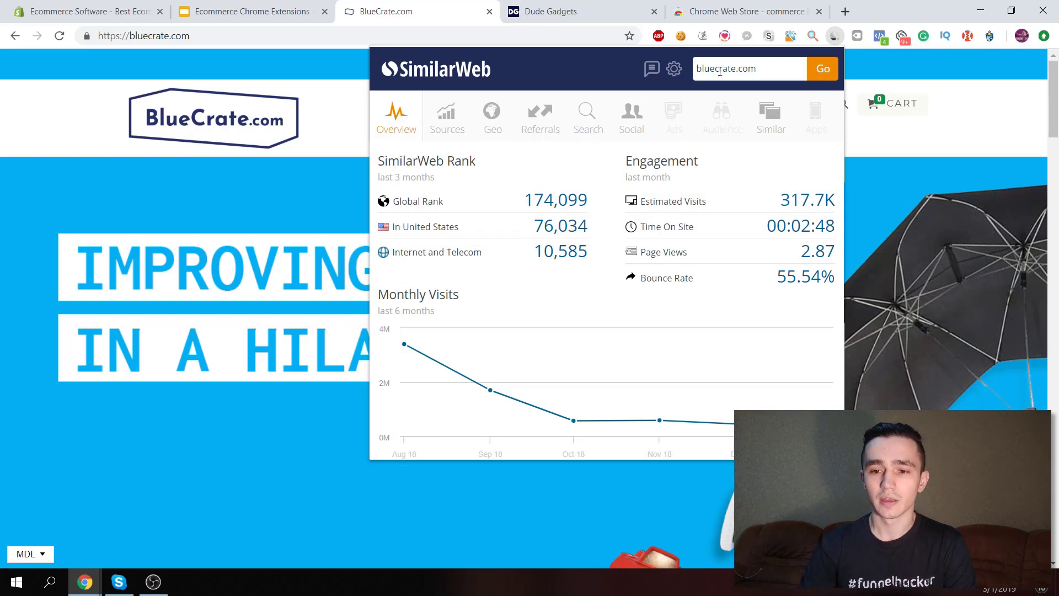
pyautogui.click(744, 11)
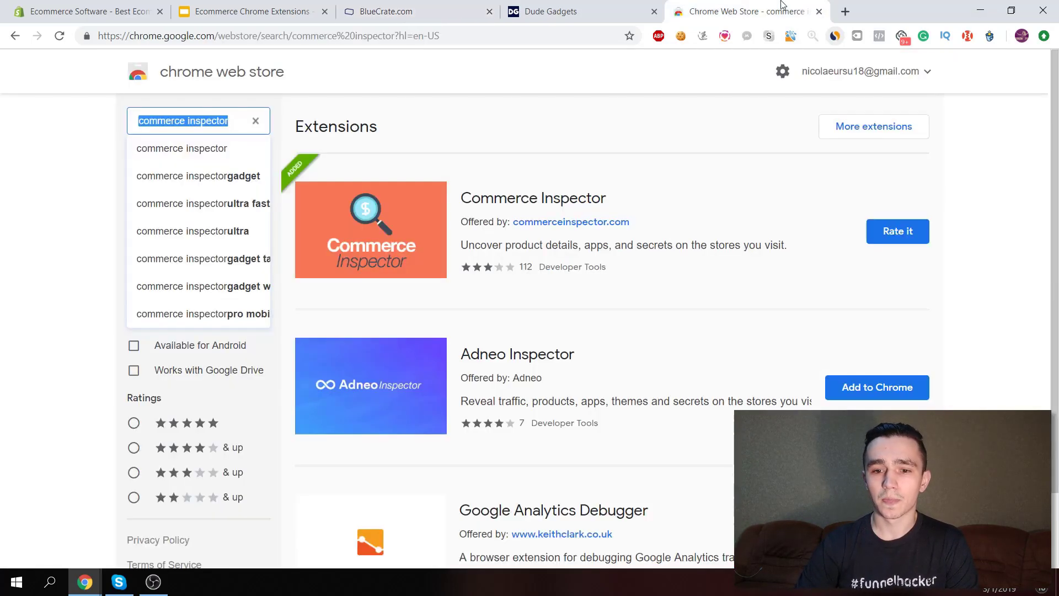
# - Load google.com and review its SimilarWeb stats: ranked first globally, 64.1B visits last month
pyautogui.click(508, 36)
pyautogui.write('google.com')
pyautogui.press('Return')
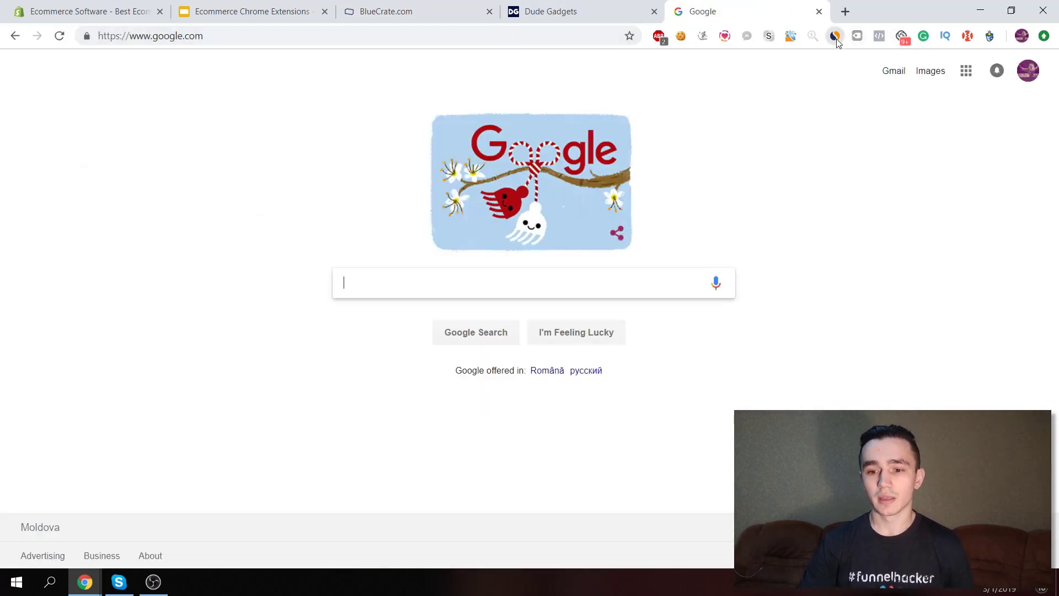
pyautogui.click(835, 36)
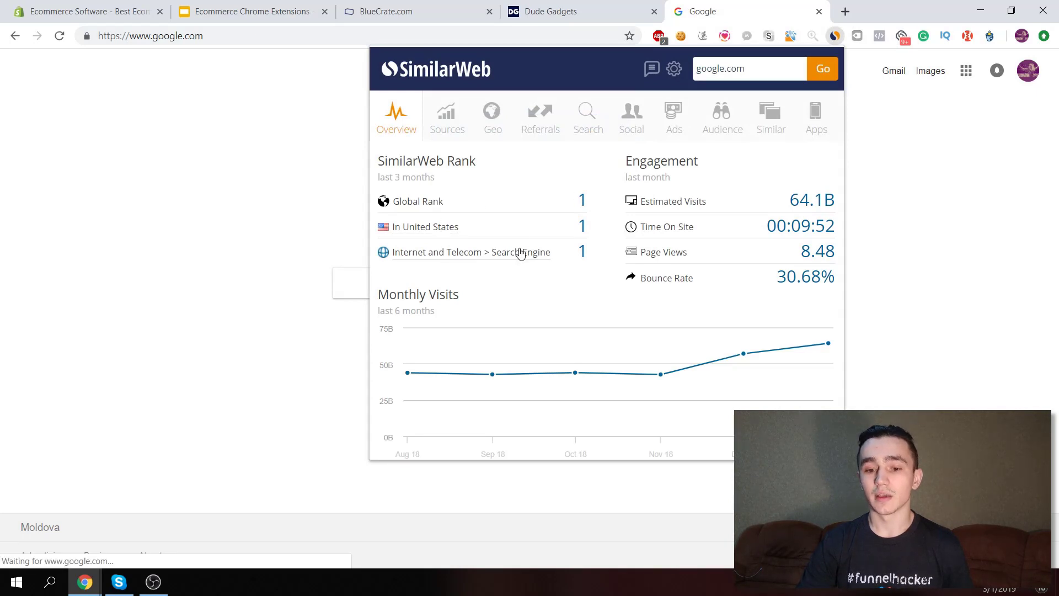
pyautogui.moveTo(411, 376)
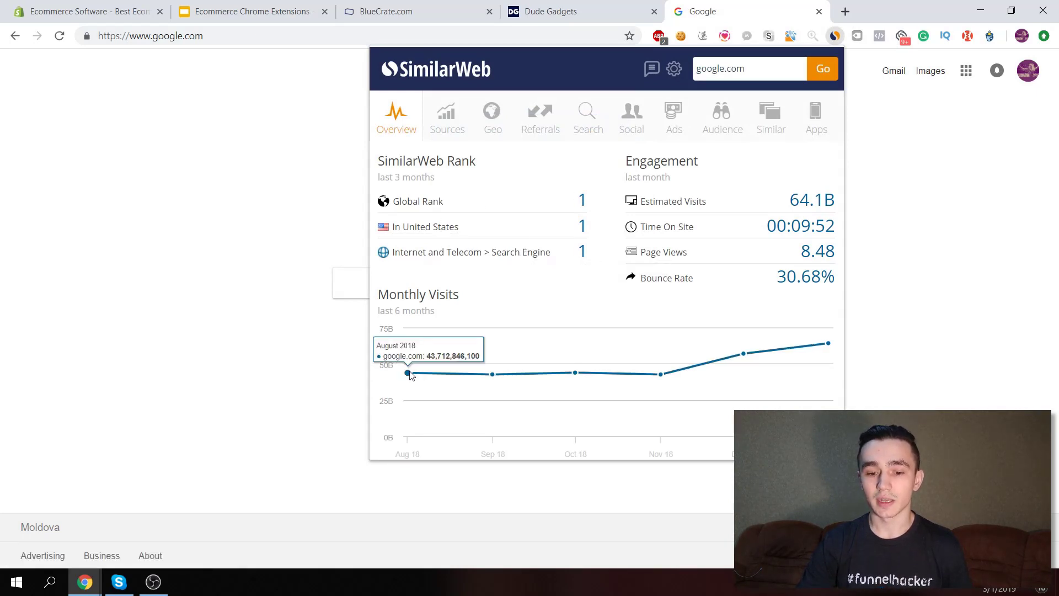
pyautogui.moveTo(829, 346)
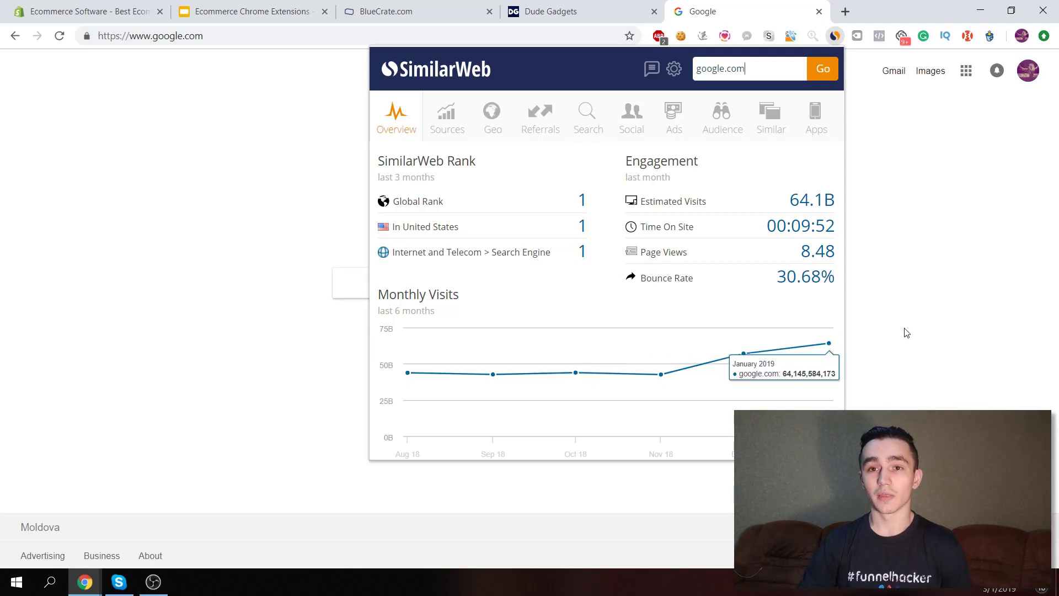
pyautogui.click(932, 318)
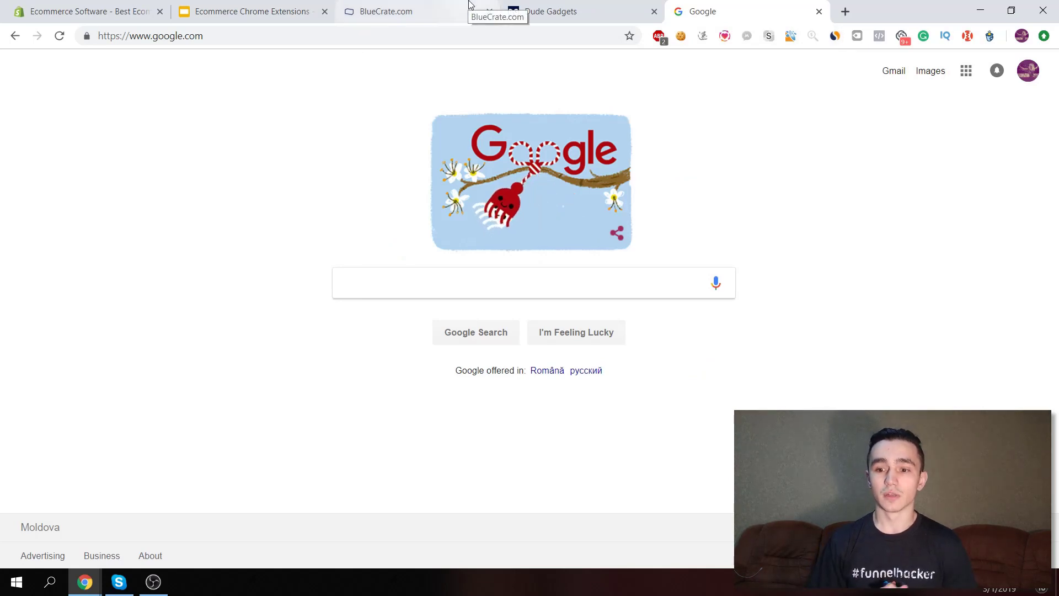